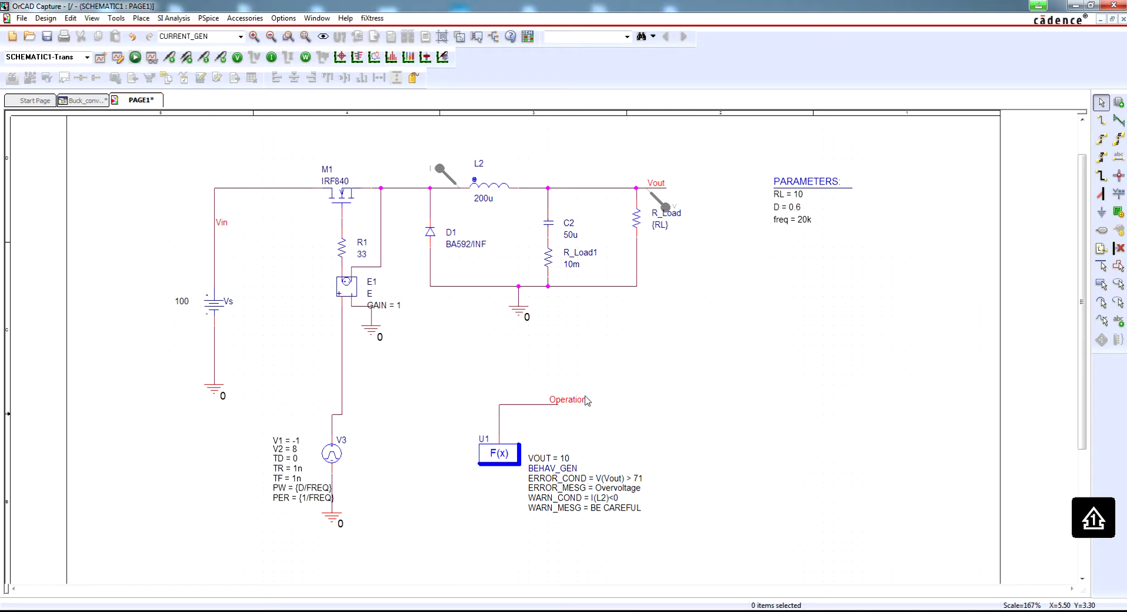
# Step: Open the Add Library file browser for placing parts and go up to the Cadence installation folder
pyautogui.click(1119, 105)
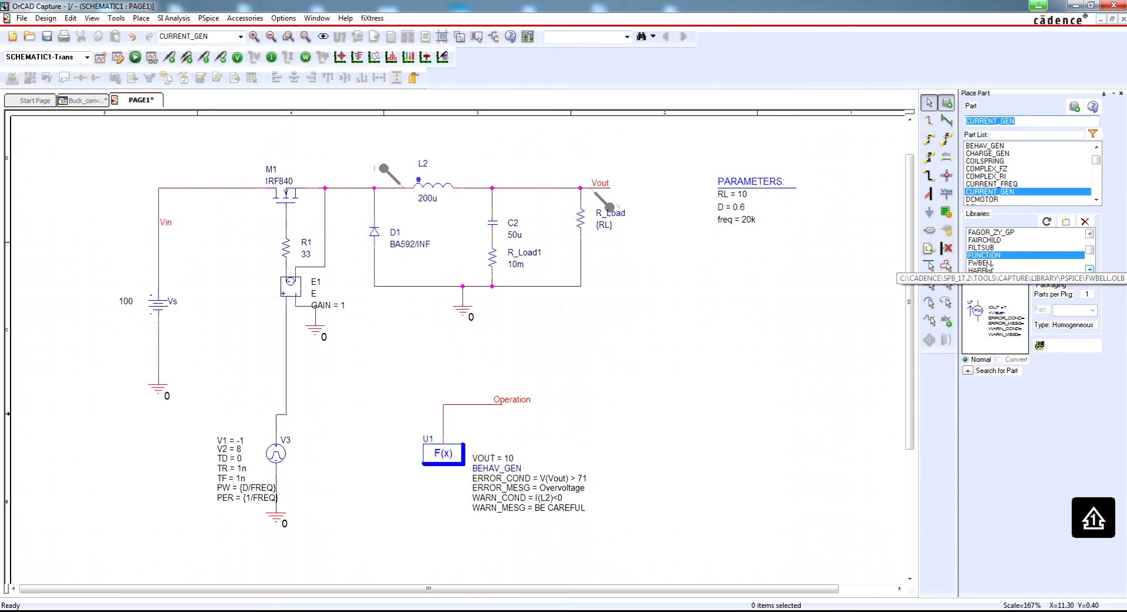
pyautogui.click(1067, 221)
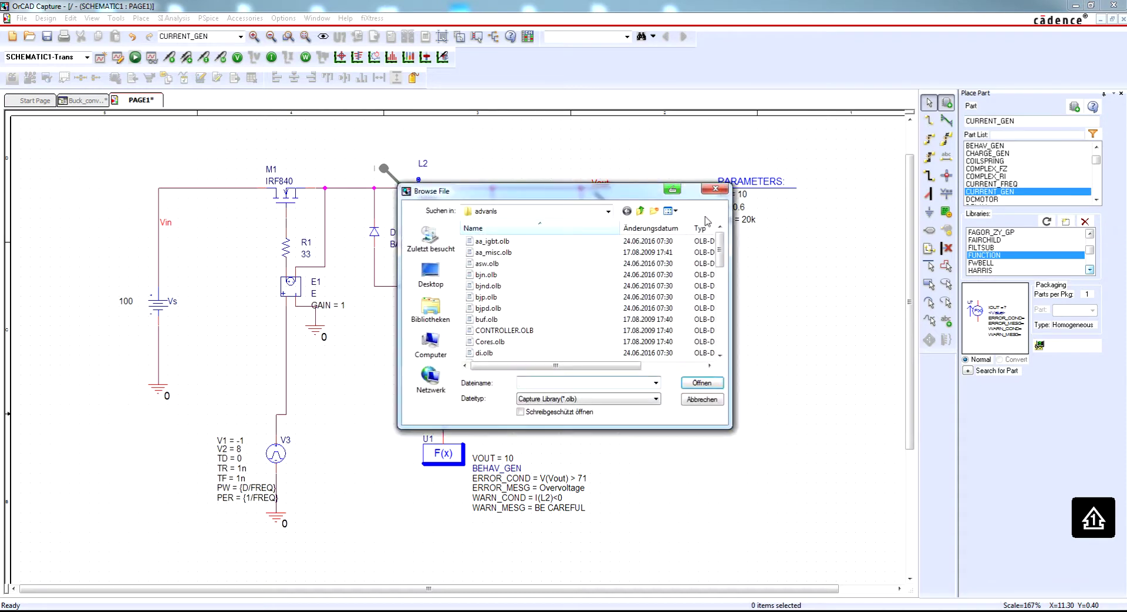
pyautogui.click(641, 211)
pyautogui.click(641, 212)
pyautogui.click(641, 212)
pyautogui.click(641, 211)
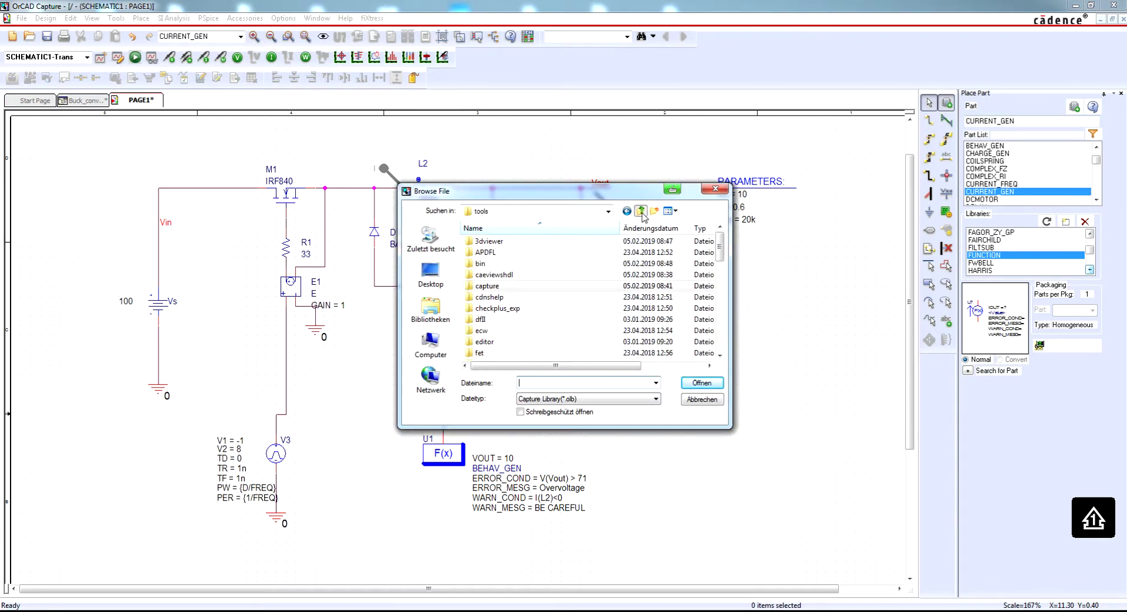
pyautogui.click(641, 212)
pyautogui.click(641, 211)
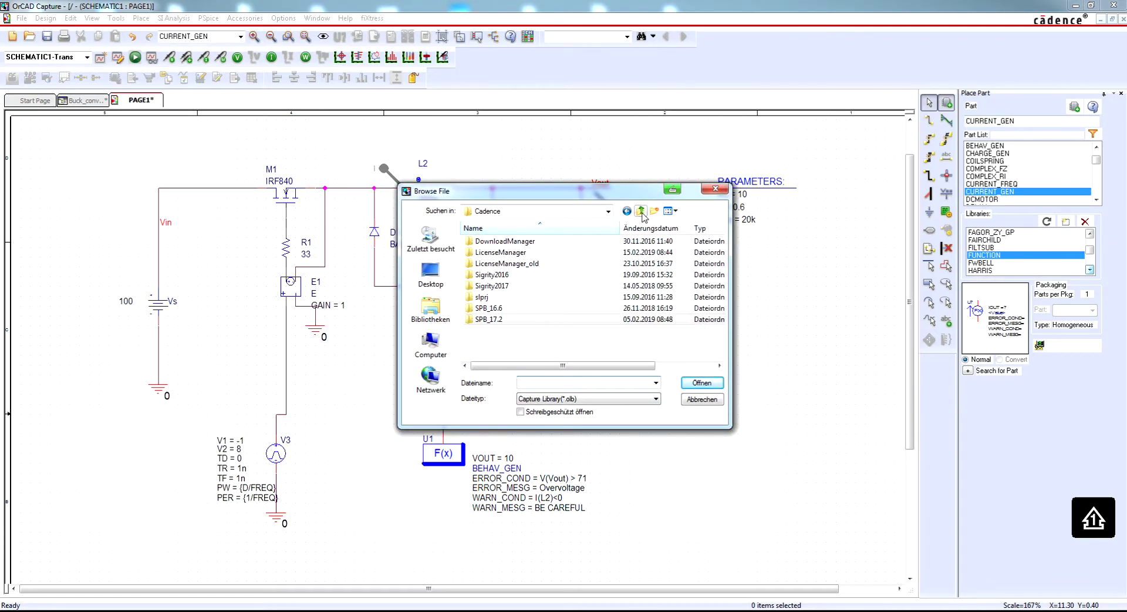
# Step: Browse to the SPB_17.2\tools\capture\library\pspice\advanls folder
pyautogui.doubleClick(503, 321)
pyautogui.scroll(-1, 503, 325)
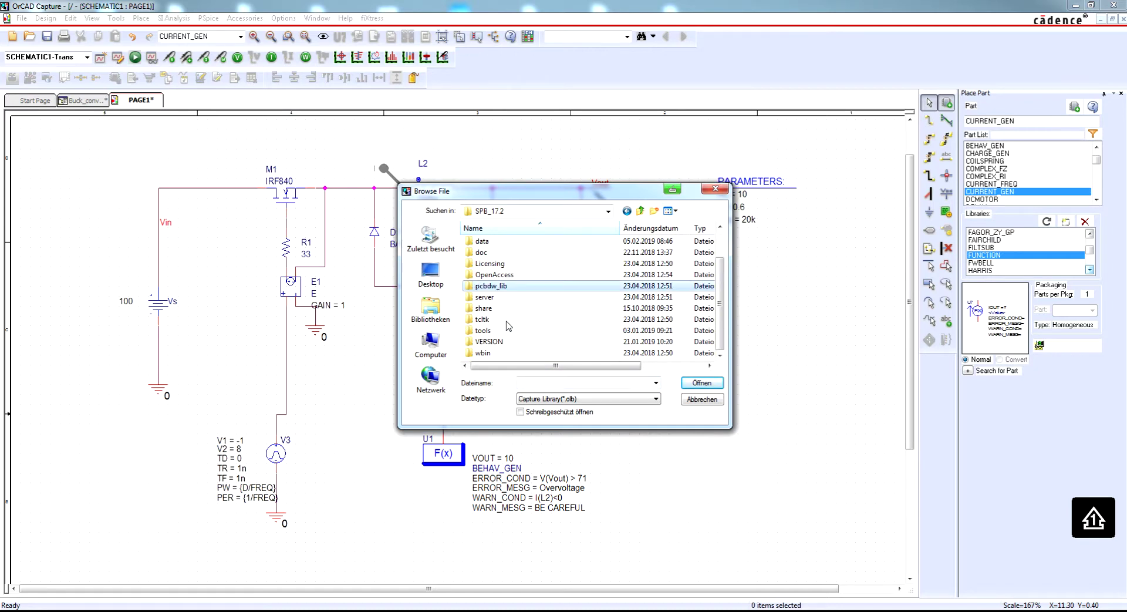
pyautogui.doubleClick(507, 330)
pyautogui.doubleClick(505, 285)
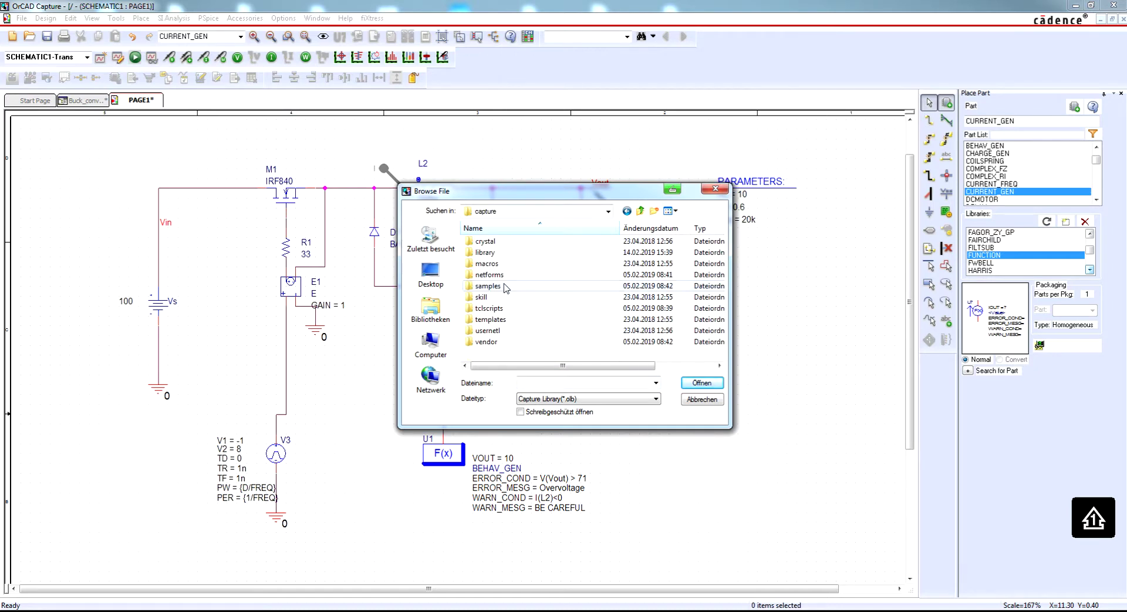
pyautogui.doubleClick(505, 252)
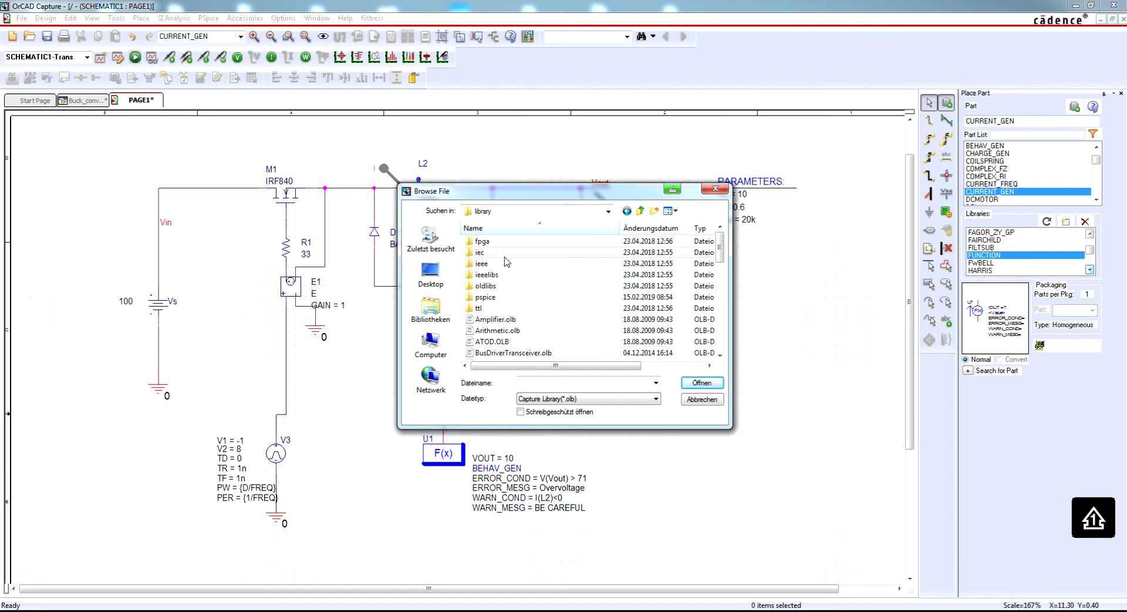
pyautogui.doubleClick(506, 296)
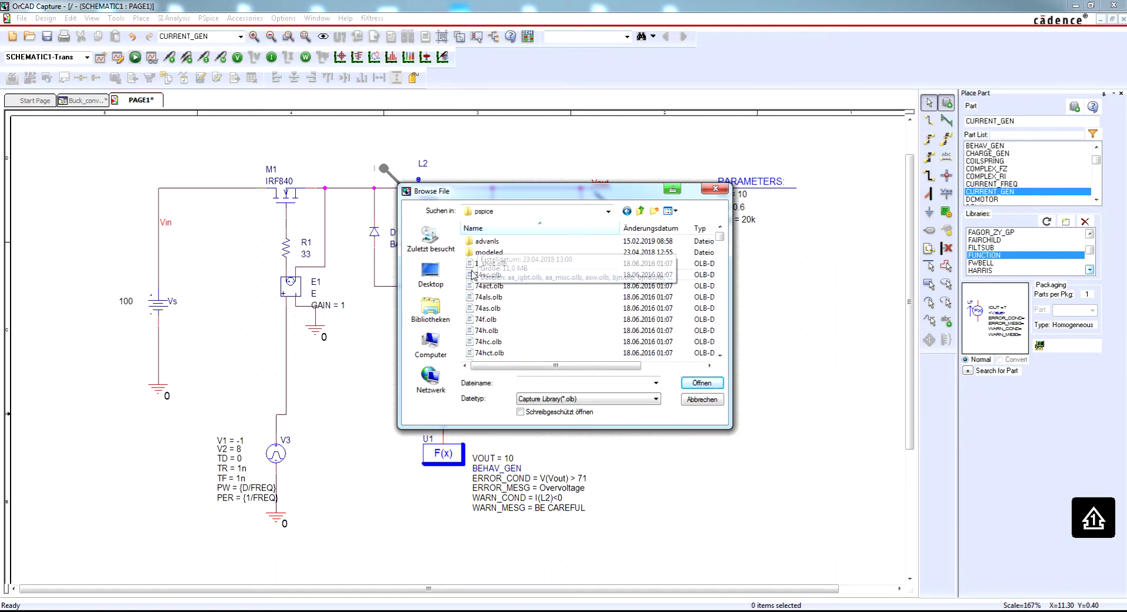
pyautogui.doubleClick(516, 242)
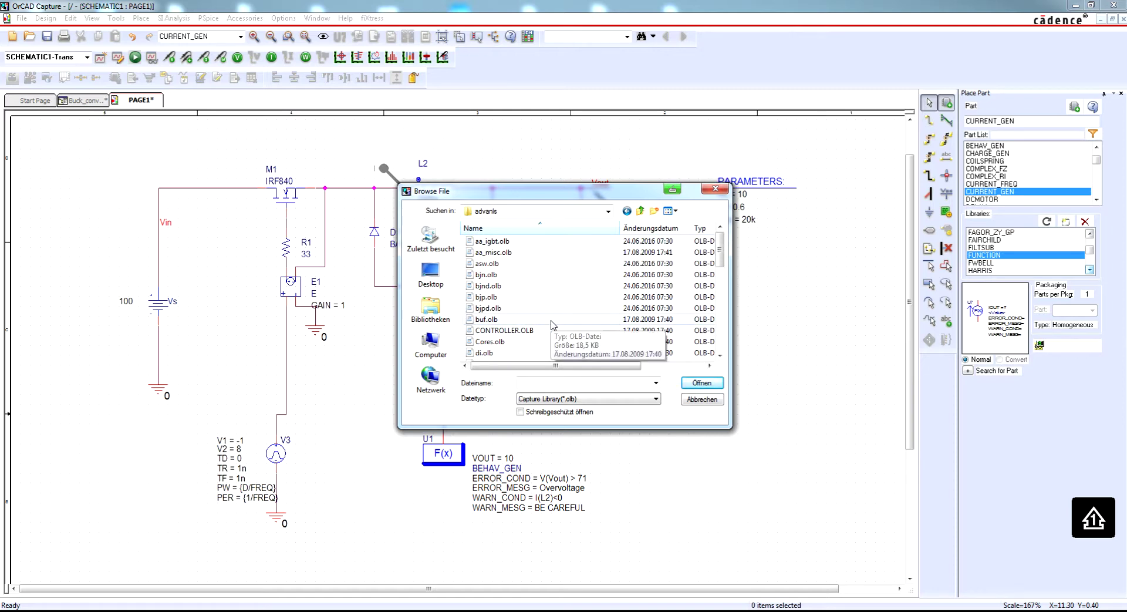
# Step: Locate function.olb in the advanls folder and close the file browser without adding a library
pyautogui.click(719, 356)
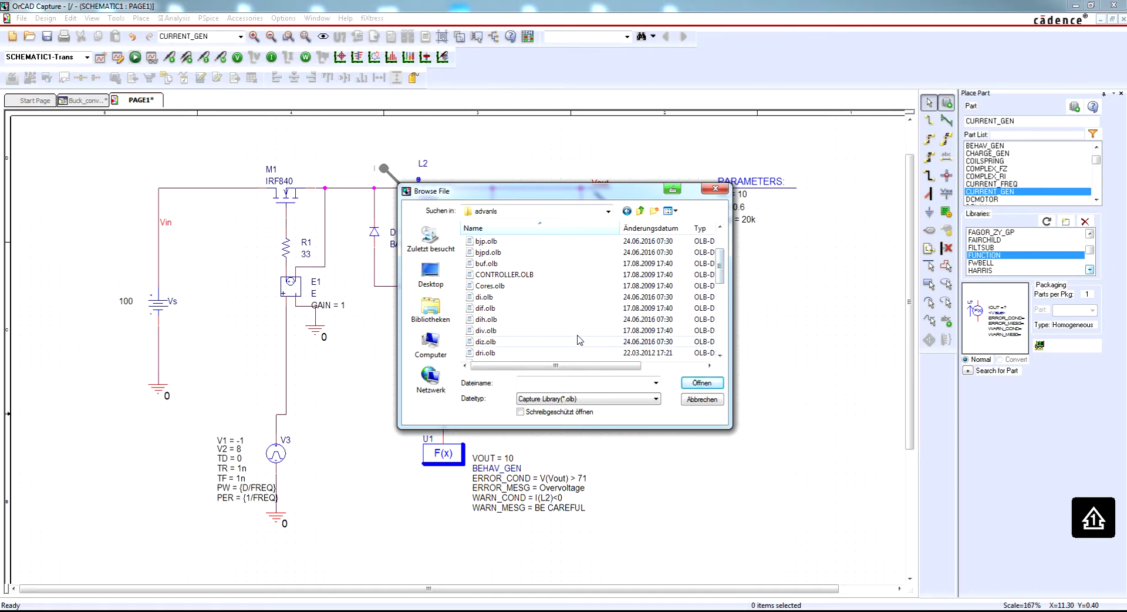
pyautogui.moveTo(721, 275); pyautogui.dragTo(721, 290)
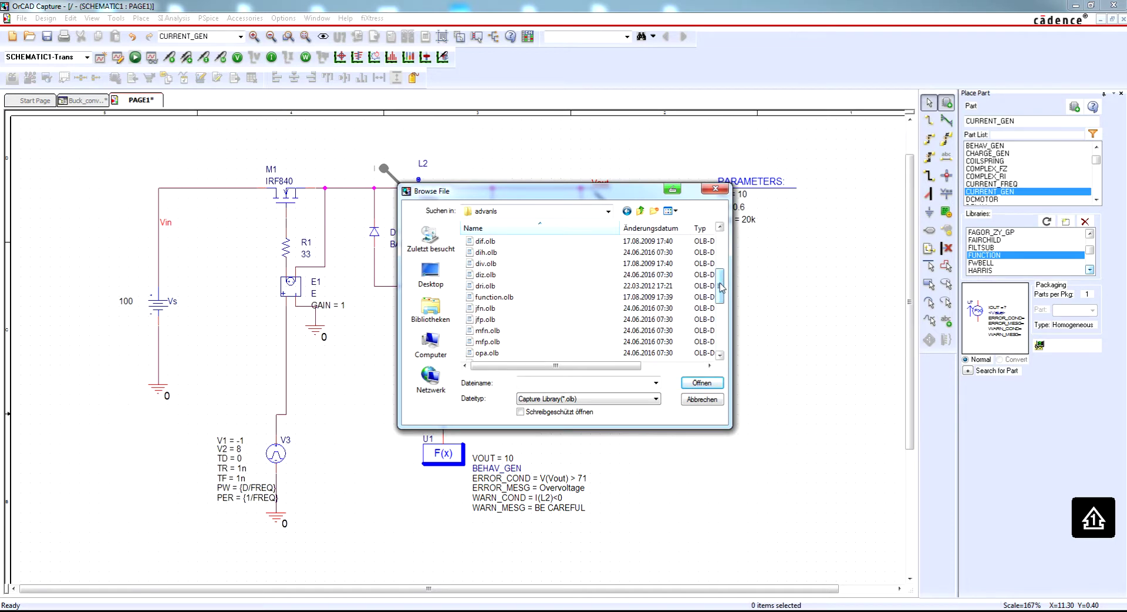
pyautogui.click(492, 297)
pyautogui.click(716, 188)
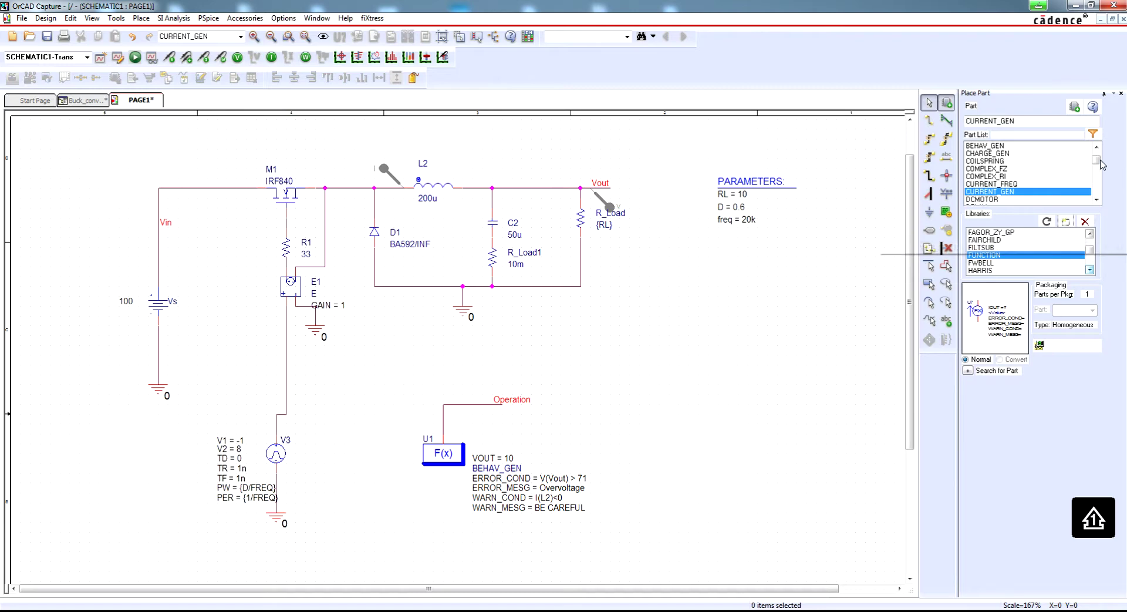
# Step: Select the FUNCTION library and browse its part previews from ABS through DELAY1
pyautogui.click(998, 256)
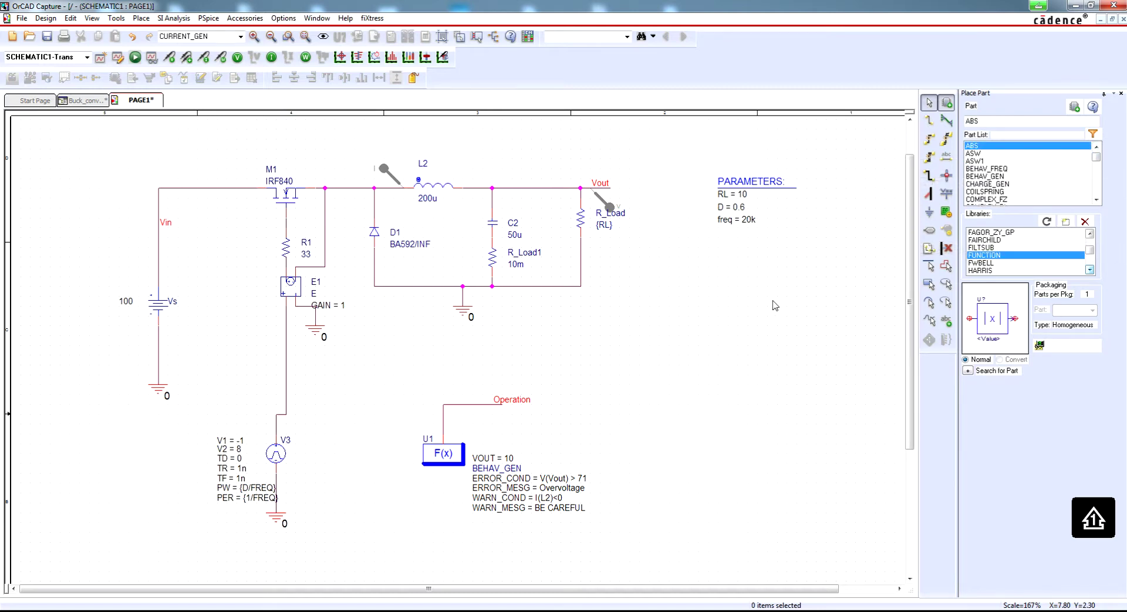
pyautogui.press('Down')
pyautogui.press('Down')
pyautogui.press('Down')
pyautogui.press('Down')
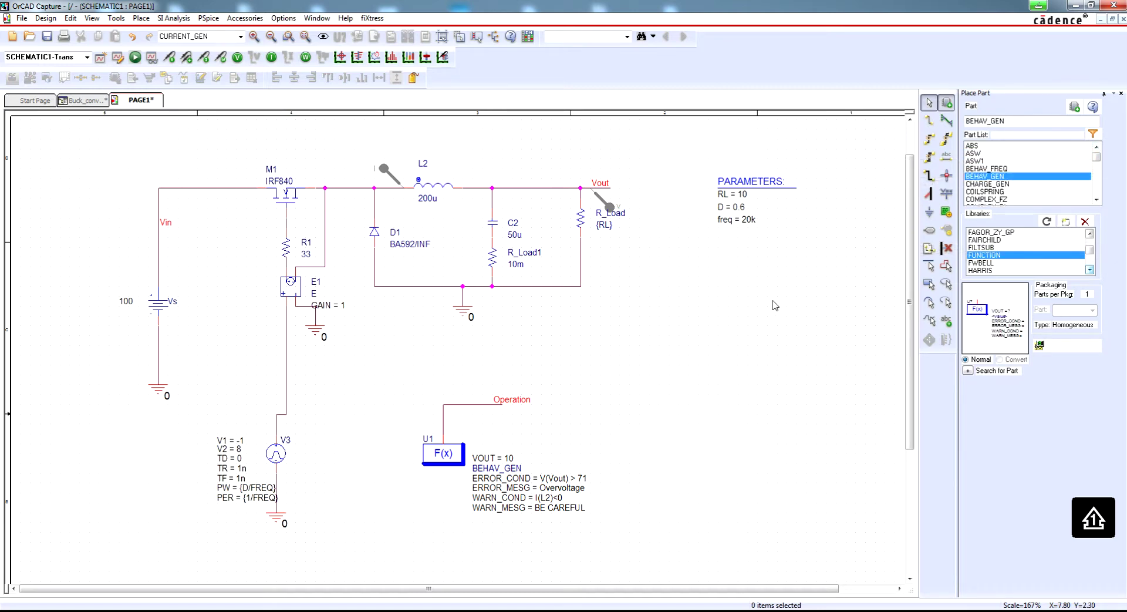
pyautogui.press('Down')
pyautogui.press('Down')
pyautogui.press('Down')
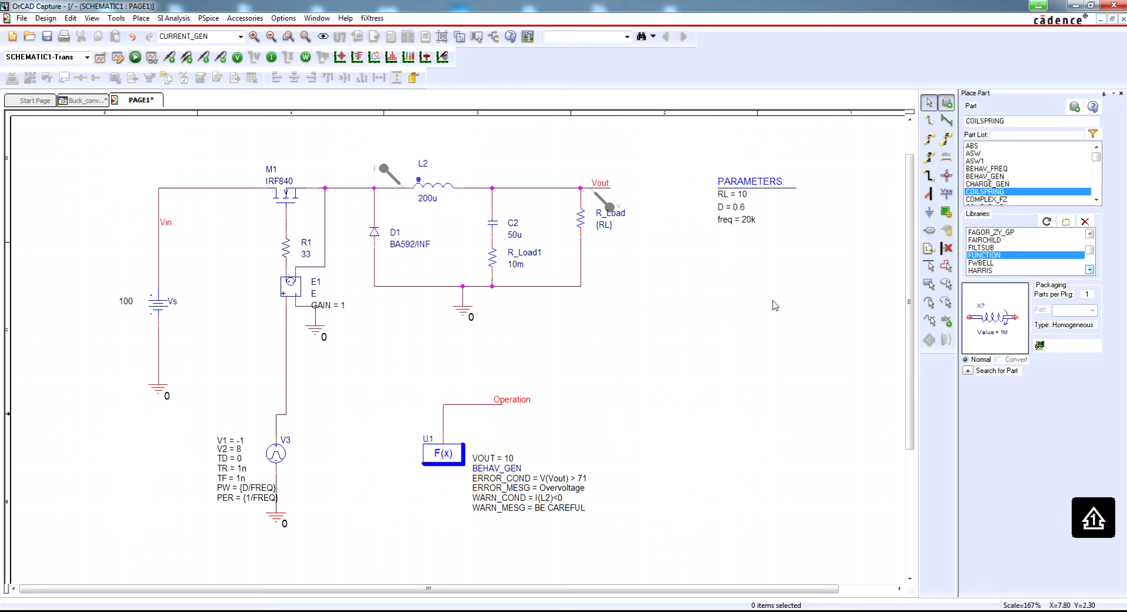
pyautogui.press('Up')
pyautogui.press('Down')
pyautogui.press('Down')
pyautogui.press('Down')
pyautogui.press('Down')
pyautogui.press('Down')
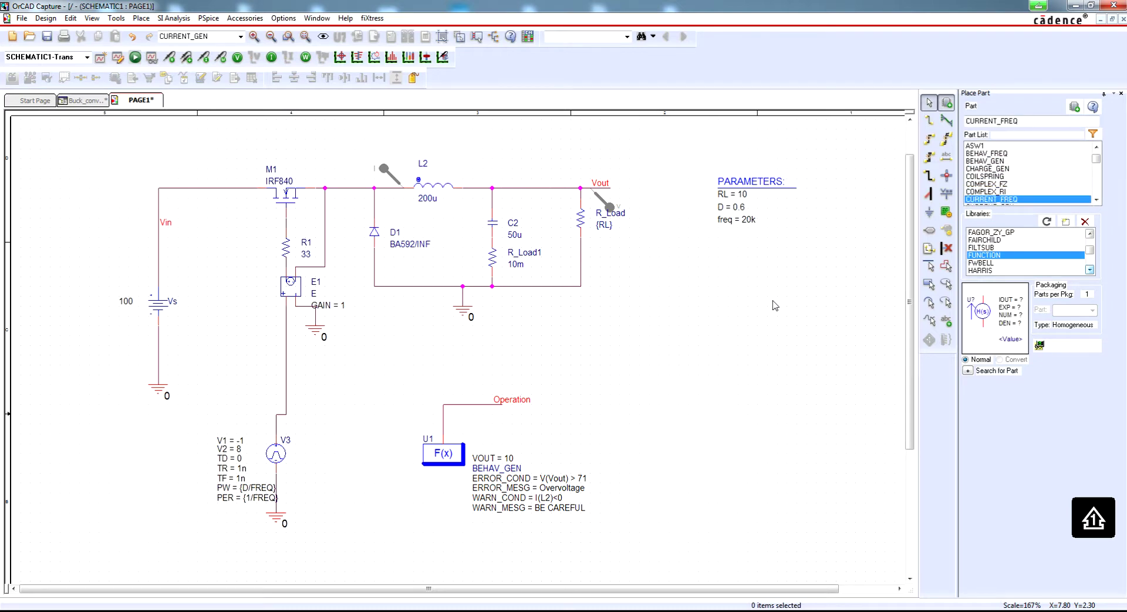
pyautogui.press('Down')
pyautogui.press('Down')
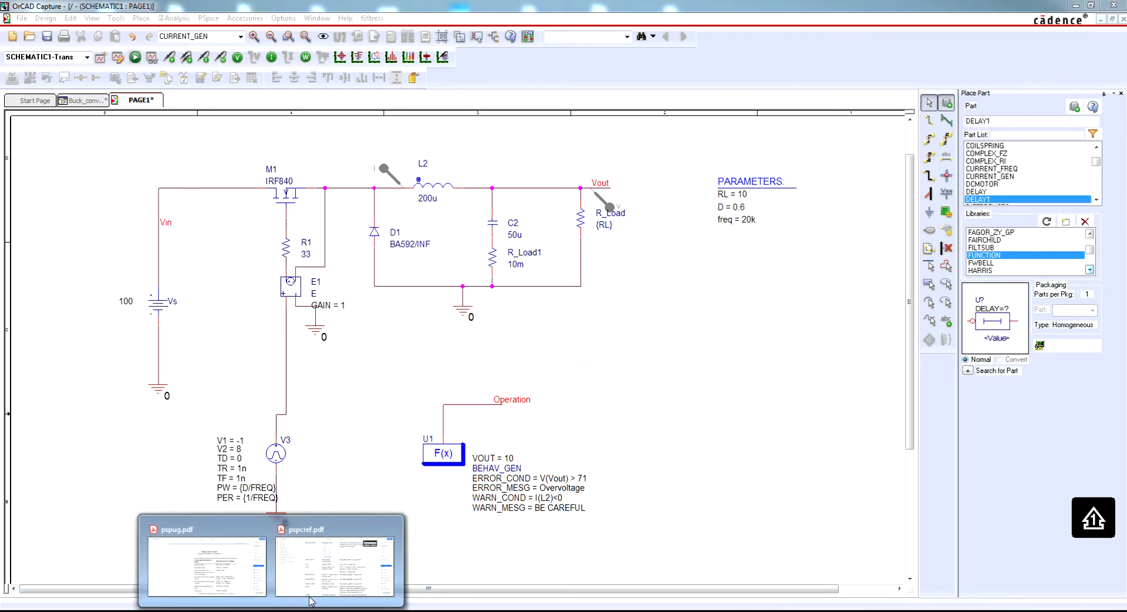
# Step: Switch to pspcref.pdf in Acrobat Reader, return to its first page and search for "behave_gen"
pyautogui.click(311, 600)
pyautogui.scroll(1, 979, 524)
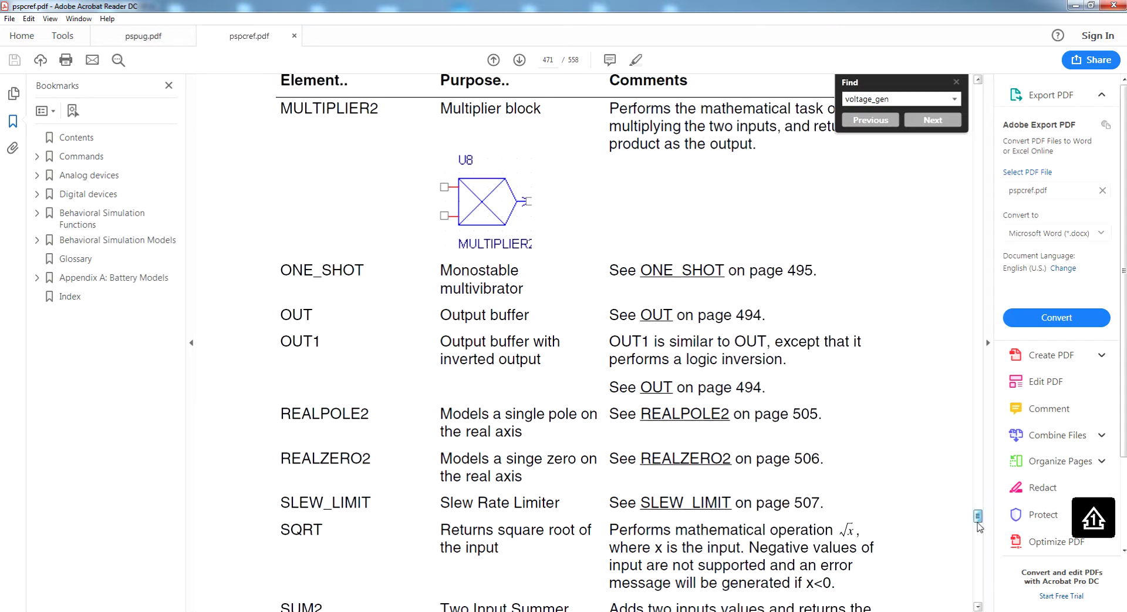
pyautogui.moveTo(980, 524); pyautogui.dragTo(978, 100)
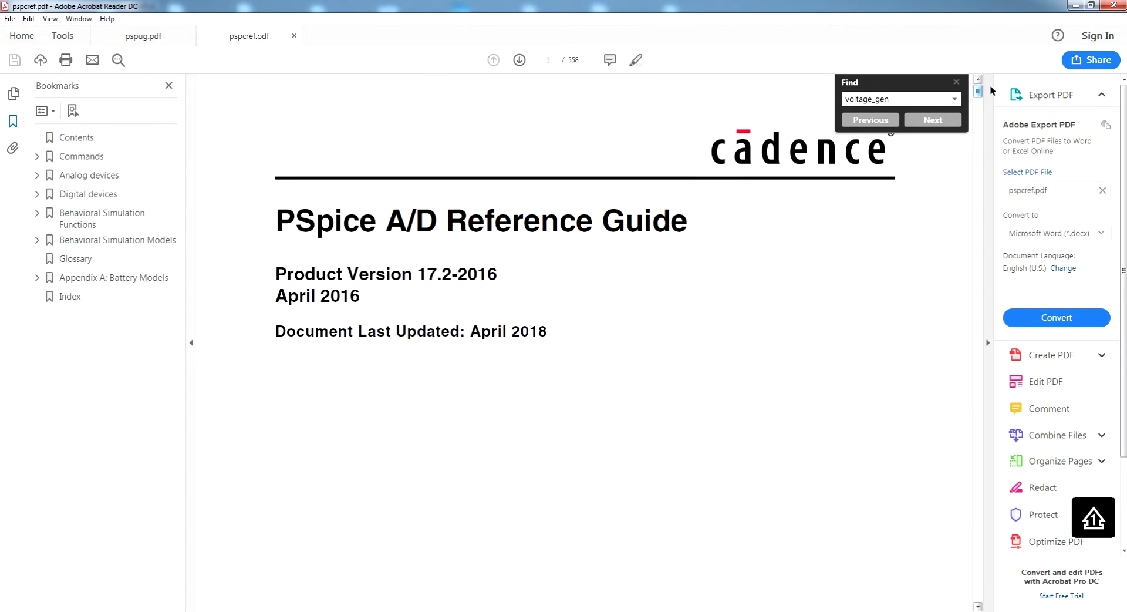
pyautogui.click(905, 99)
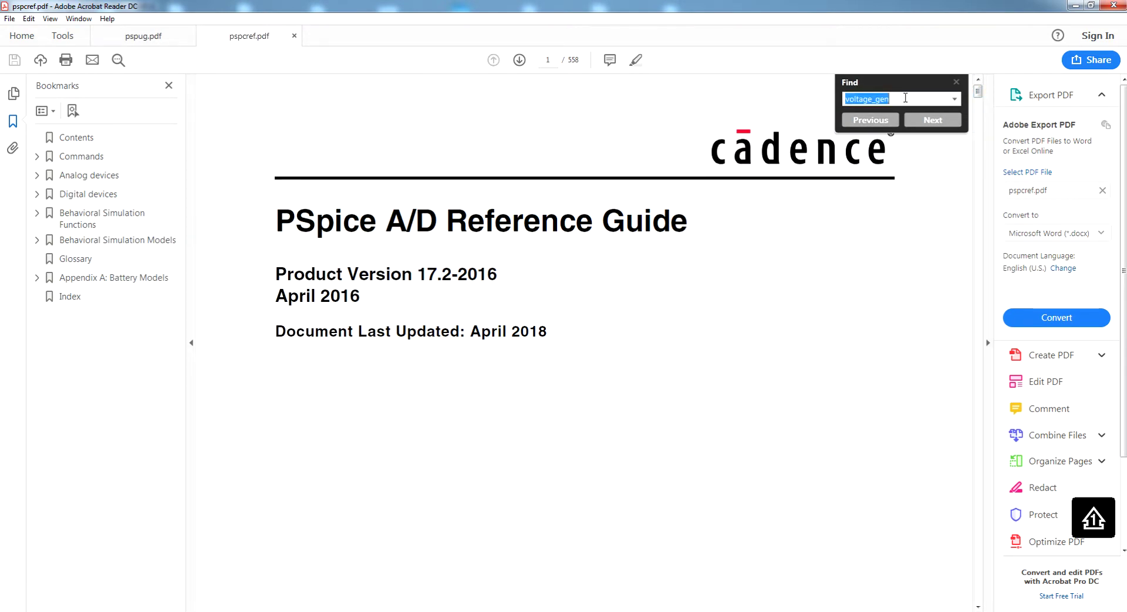
pyautogui.write('behave_gen')
pyautogui.press('Return')
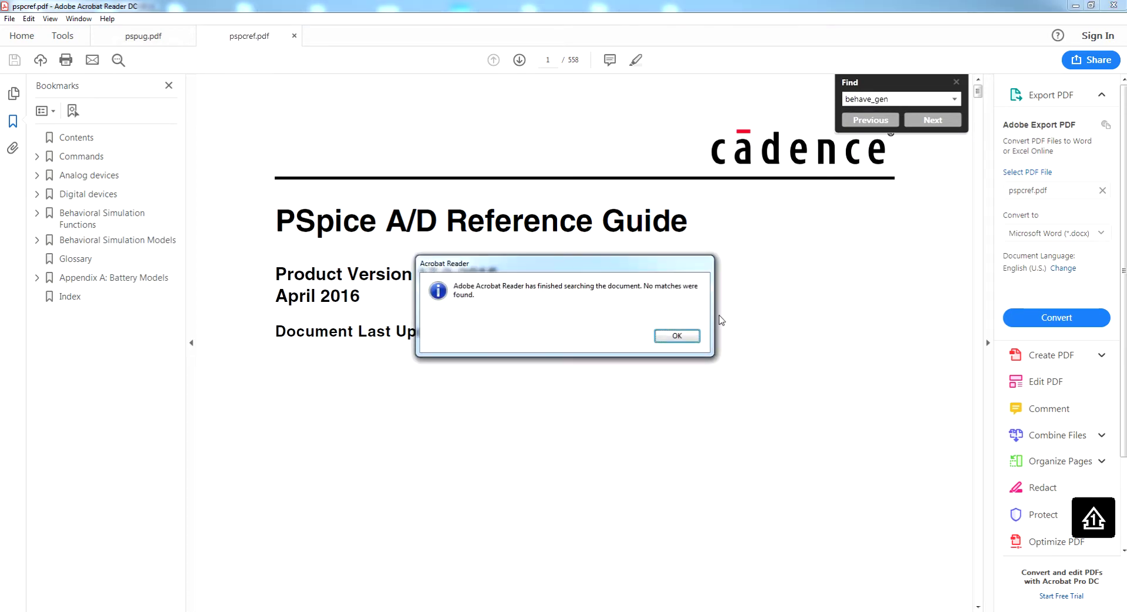
pyautogui.click(679, 337)
# Step: Search the reference guide for "voltage_gen" and follow the BEHAV_GEN link in the model categories table
pyautogui.click(904, 98)
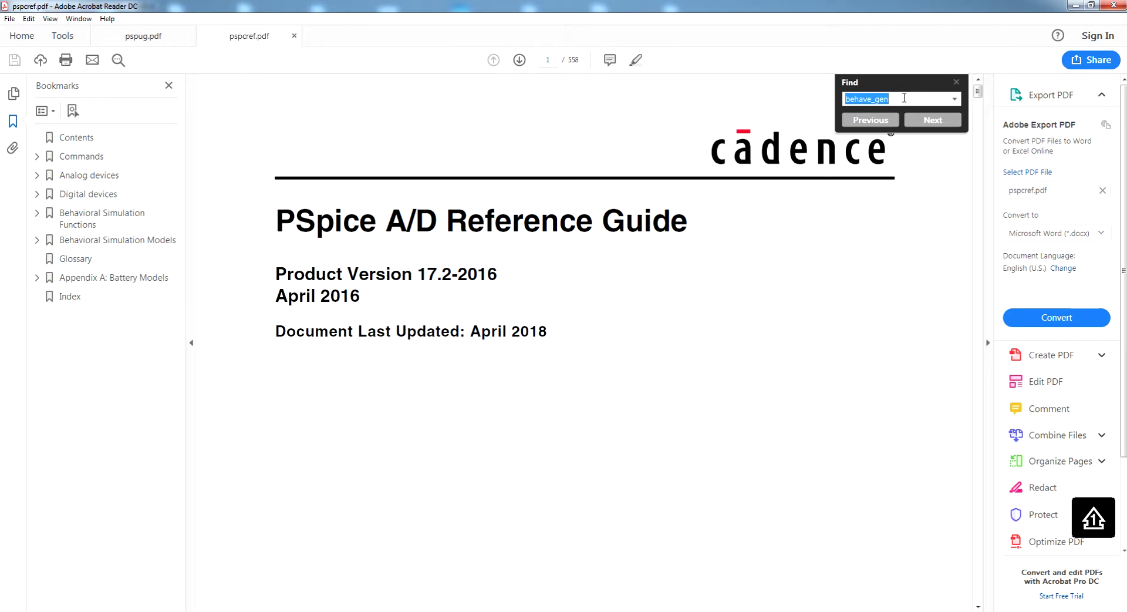
pyautogui.write('voltage_gen')
pyautogui.press('Return')
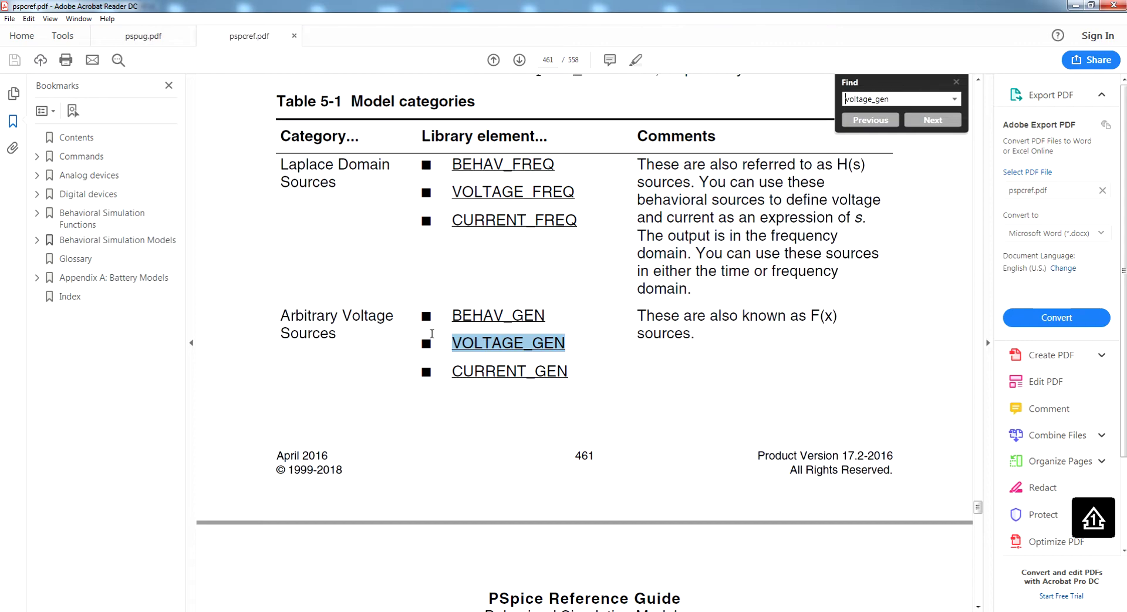
pyautogui.click(498, 317)
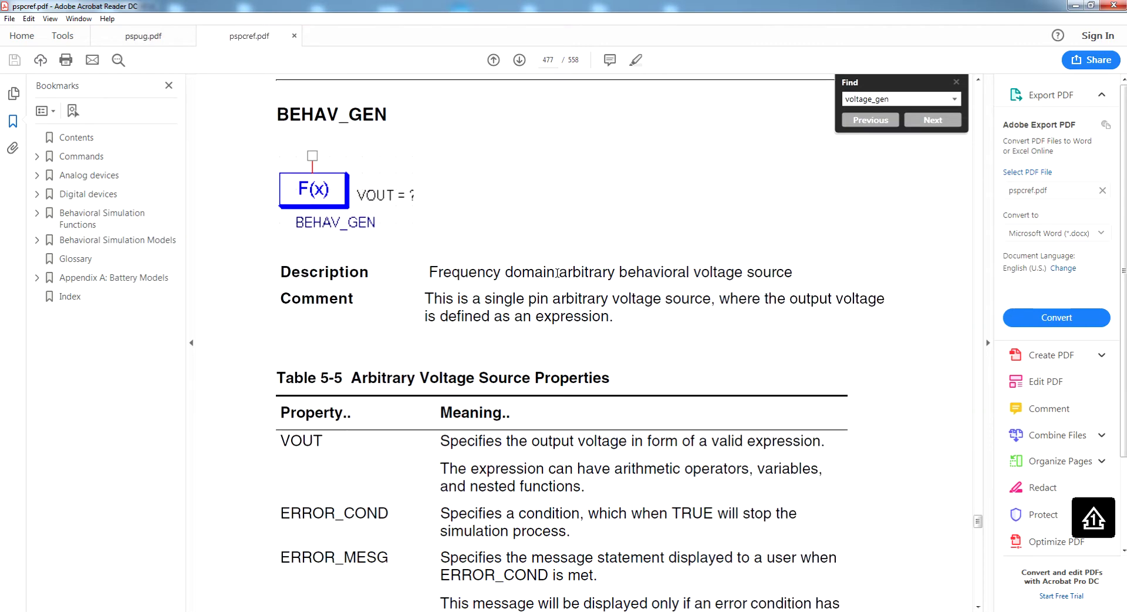
# Step: Read through the BEHAV_GEN properties and the model entries that follow, including Coil Spring and CURRENT_FREQ
pyautogui.scroll(-10, 558, 273)
pyautogui.scroll(-20, 581, 264)
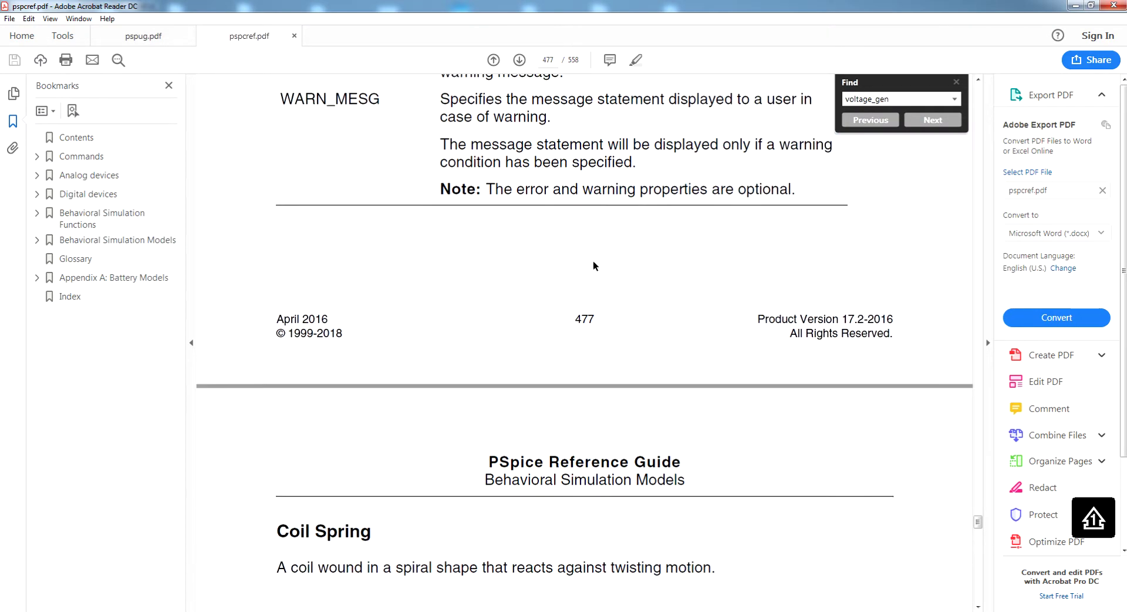
pyautogui.scroll(-20, 498, 229)
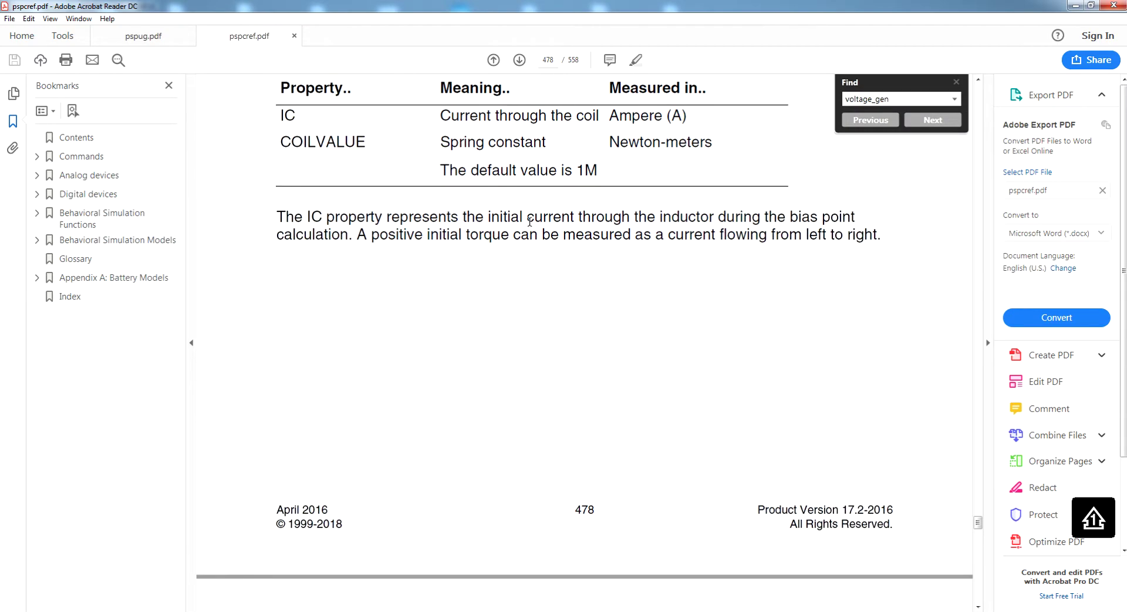
pyautogui.scroll(-8, 512, 159)
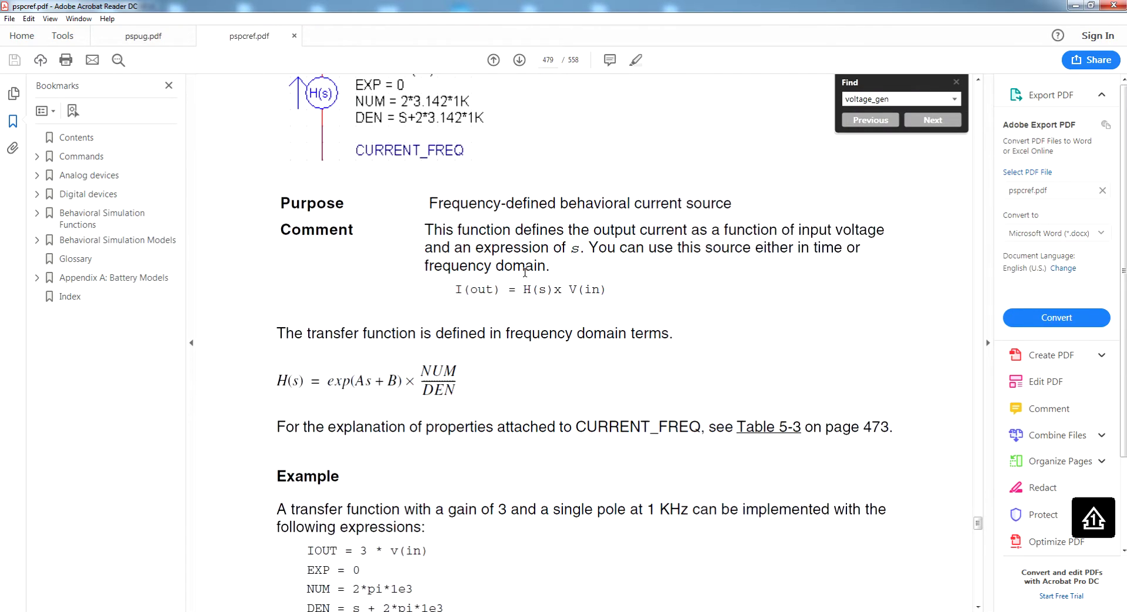
pyautogui.scroll(-10, 536, 269)
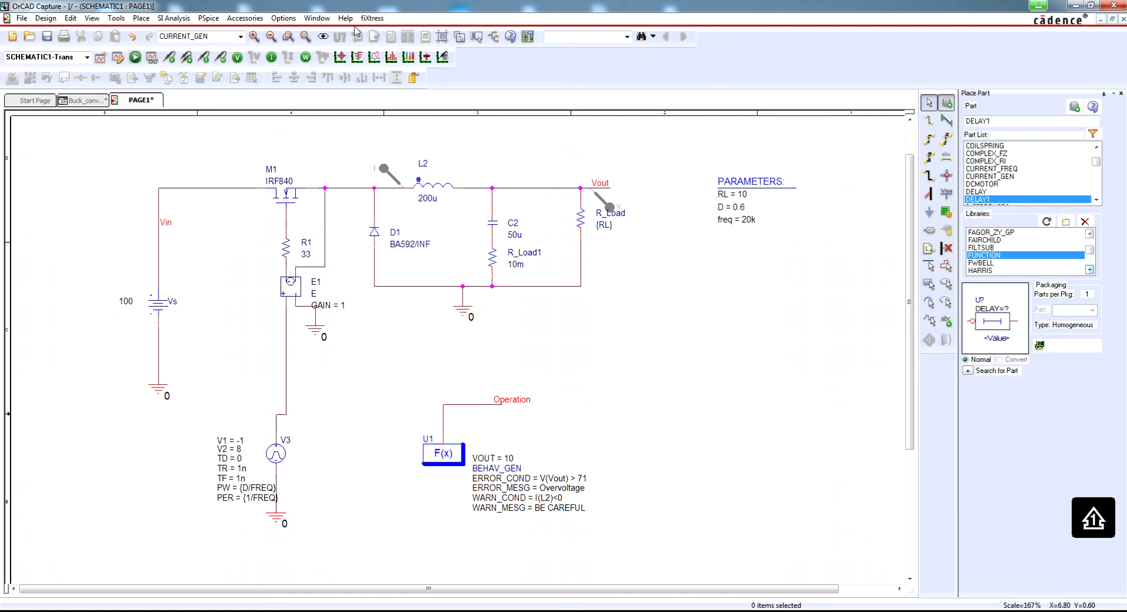
# Step: Run the SCHEMATIC1-Trans simulation from OrCAD Capture and check the Trans.dat waveforms and the Trans.out.1 output file
pyautogui.click(135, 57)
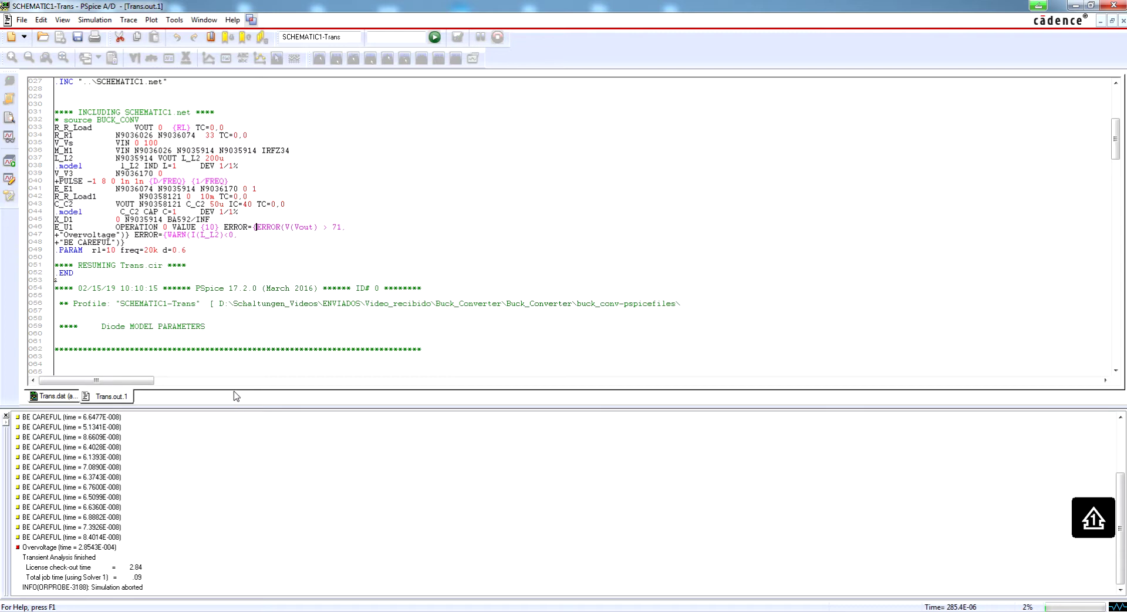
pyautogui.click(61, 398)
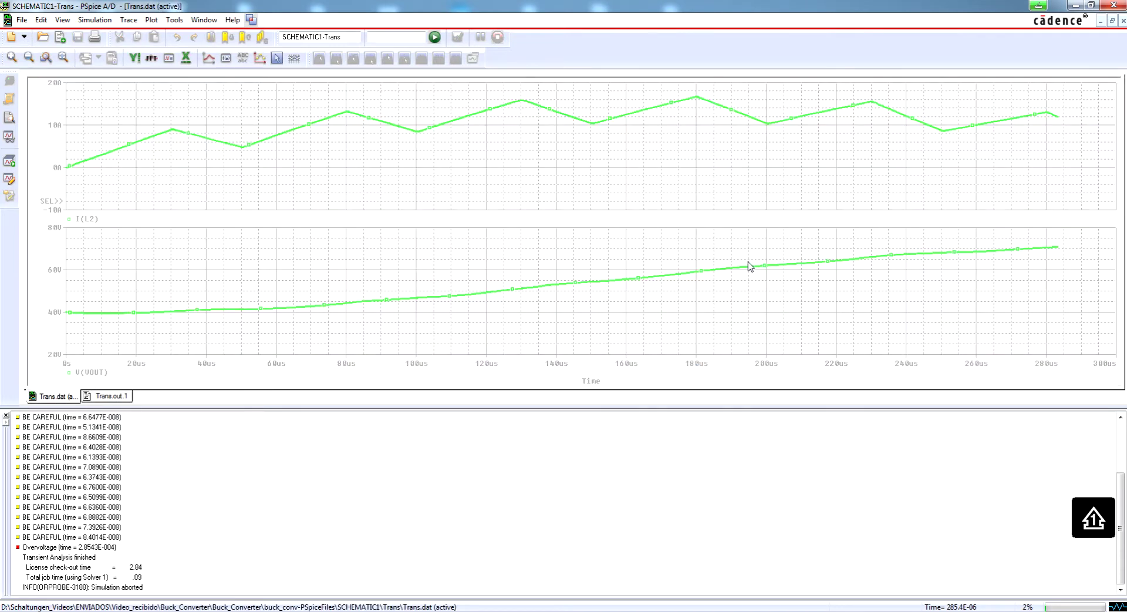
pyautogui.click(111, 398)
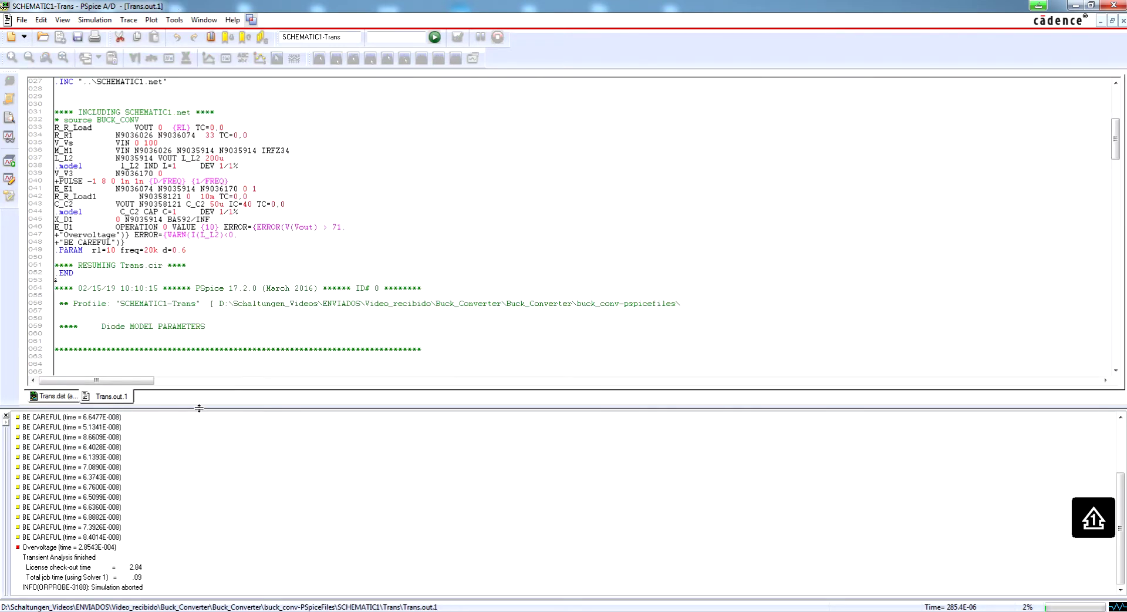
# Step: Resize the simulator's output window to examine the full list of warning and error messages
pyautogui.moveTo(198, 407); pyautogui.dragTo(194, 450)
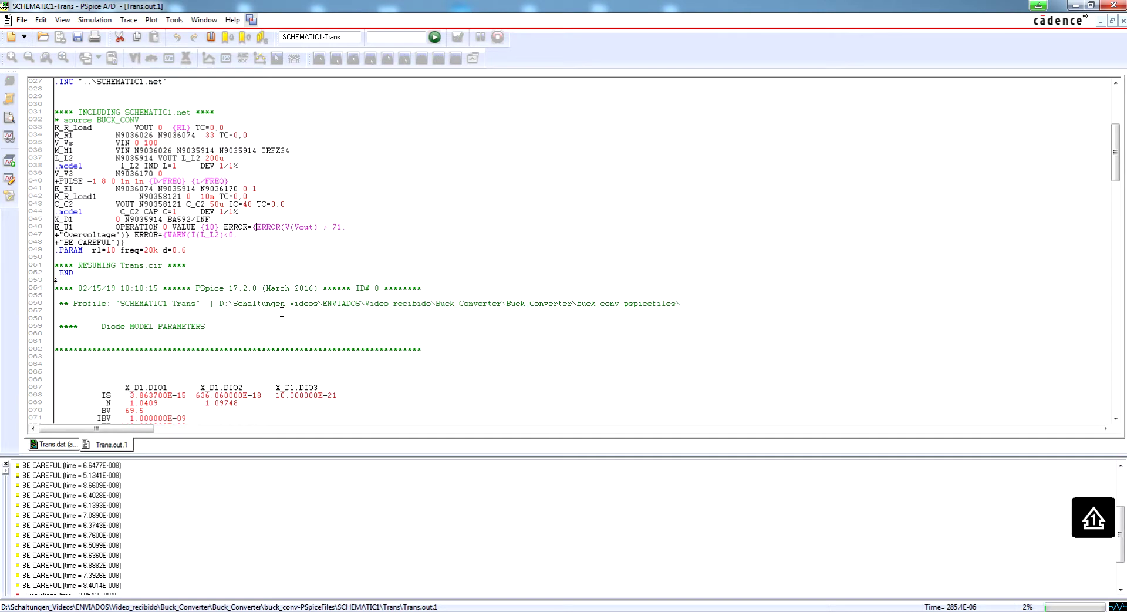
pyautogui.click(117, 475)
pyautogui.moveTo(158, 455); pyautogui.dragTo(158, 351)
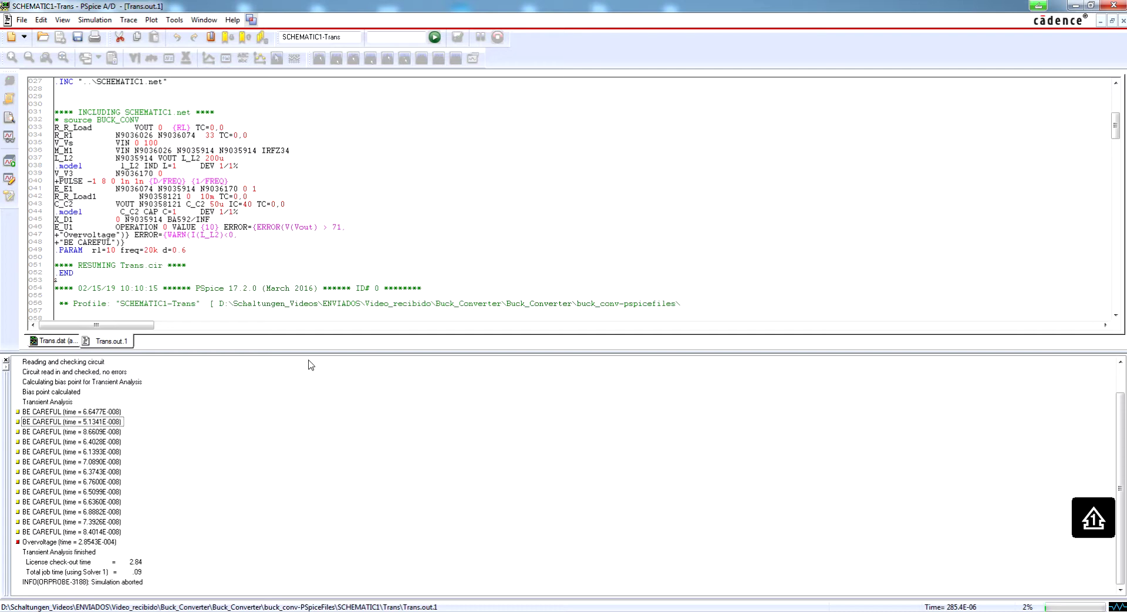
pyautogui.moveTo(319, 351); pyautogui.dragTo(319, 365)
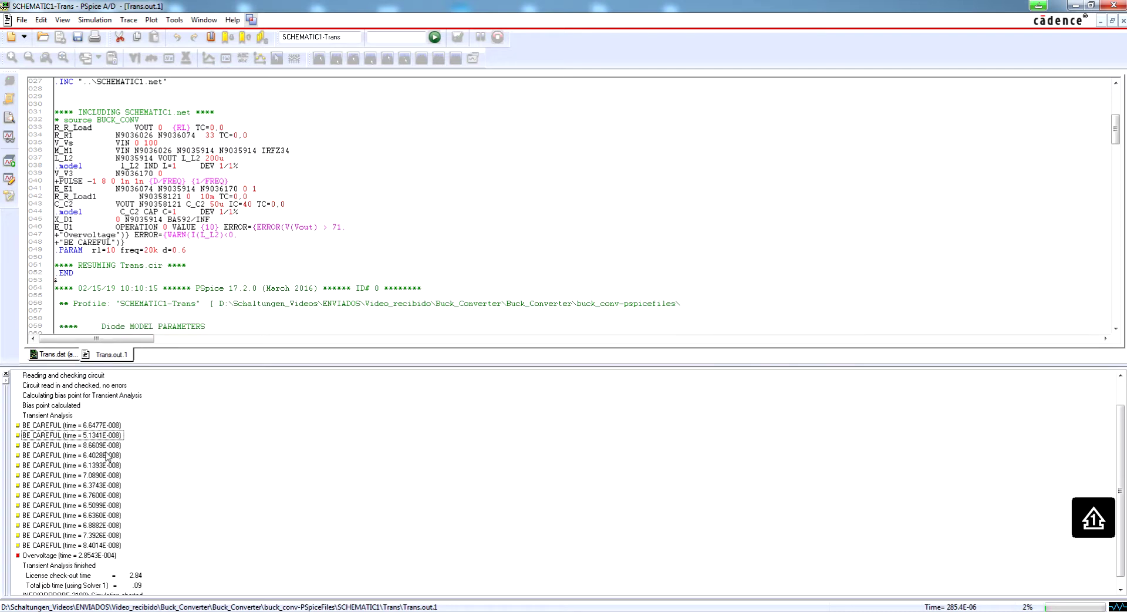
# Step: Check the Output Window display option, leave it as it is, and minimize PSpice A/D to return to the schematic
pyautogui.click(62, 20)
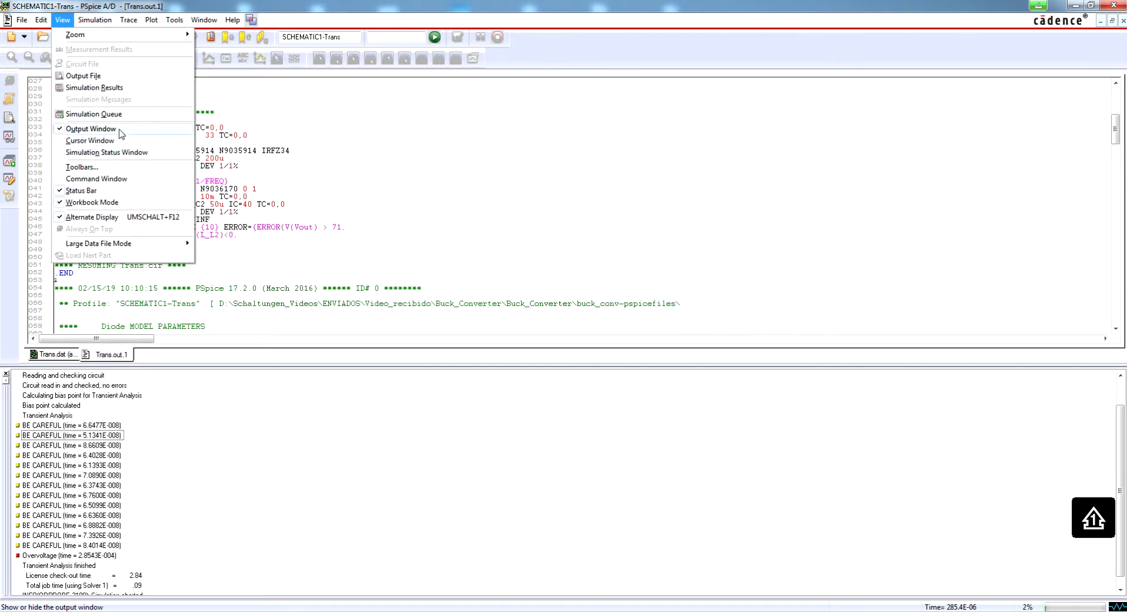
pyautogui.click(287, 395)
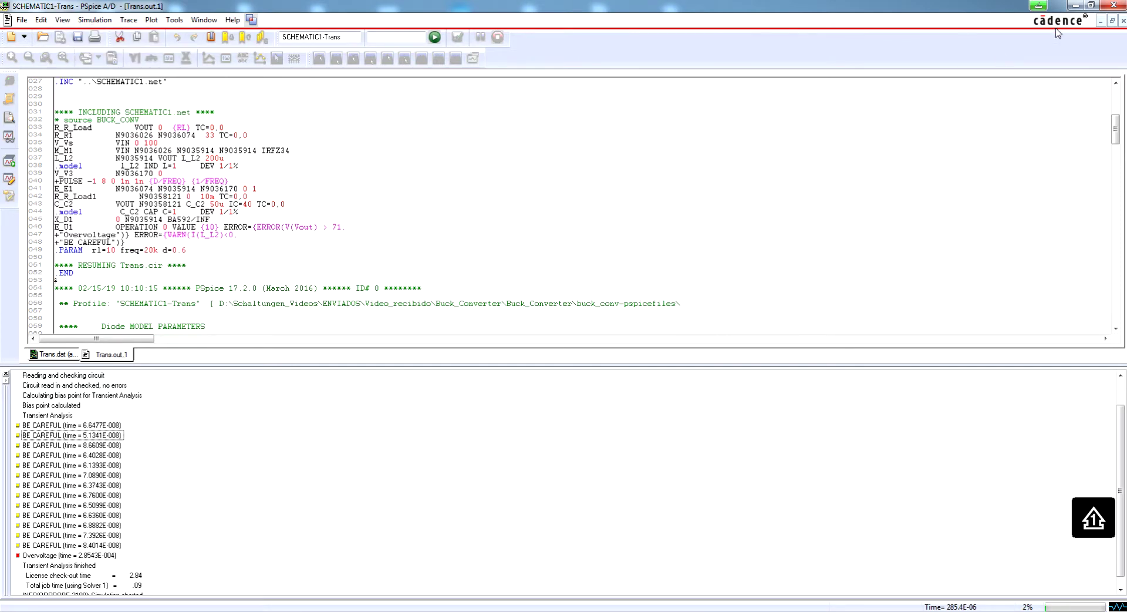
pyautogui.click(1076, 6)
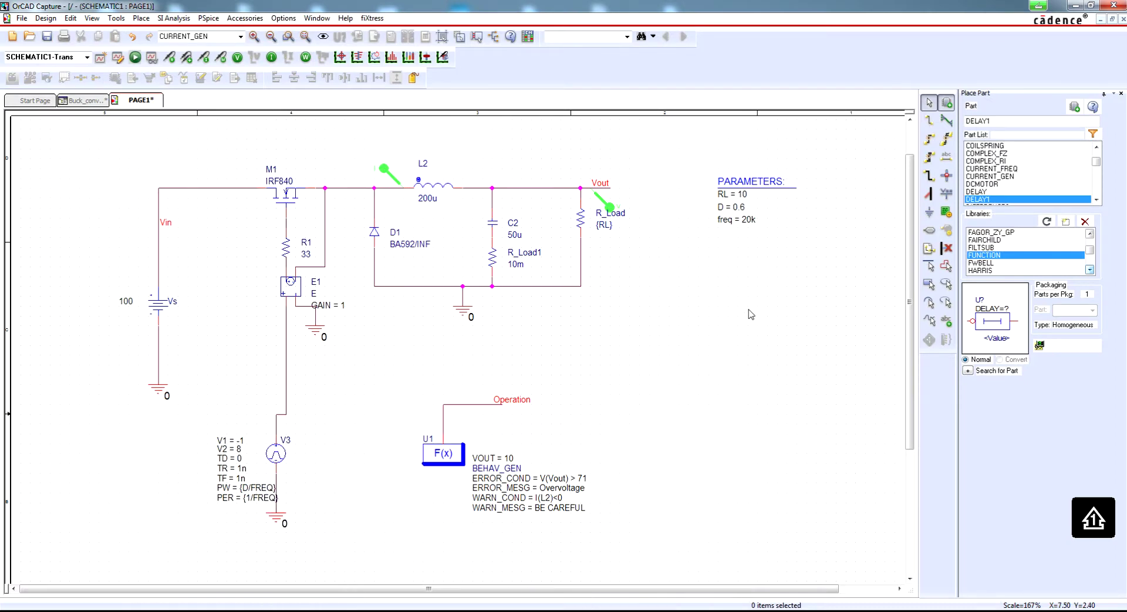